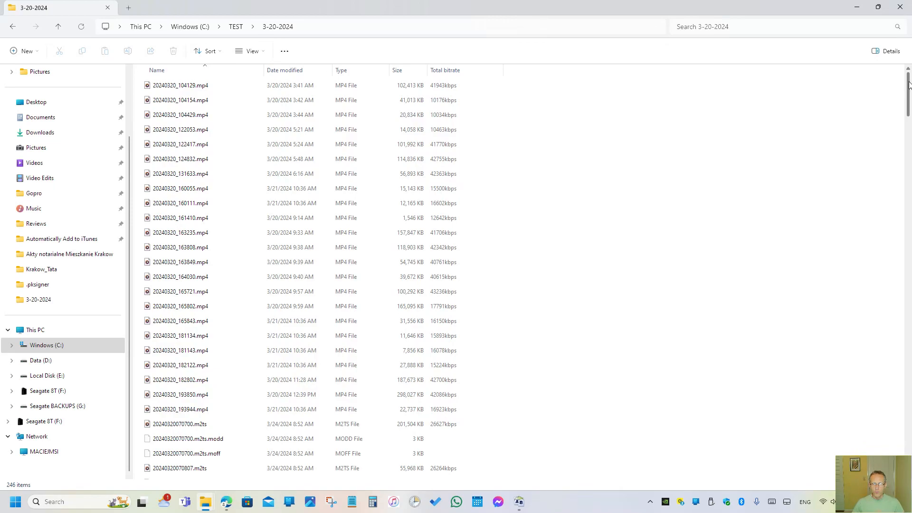
- Examine how the MP4 and M2TS files in the 3-20-2024 folder are named and how they sort by name
mouse_move(909, 84)
left_mouse_down()
mouse_move(910, 422)
mouse_move(910, 88)
left_mouse_up()
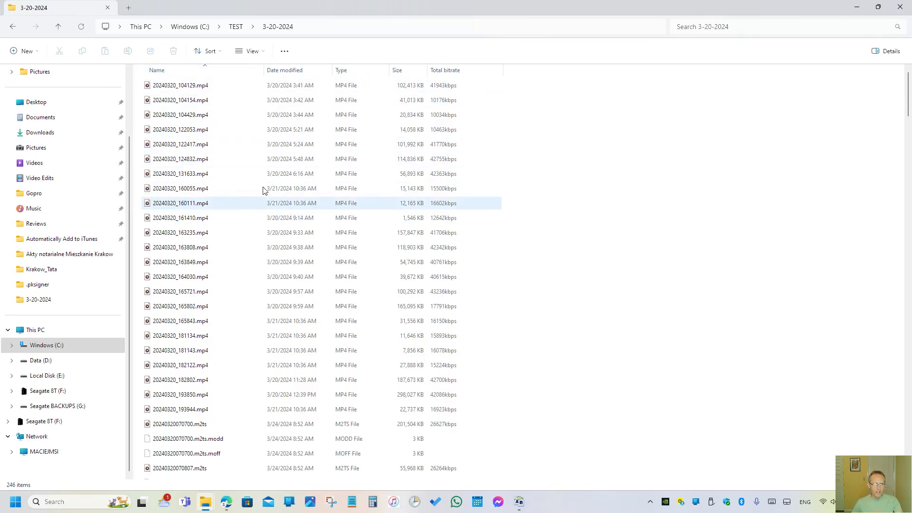
scroll(236, 192, "down", 2)
scroll(236, 191, "up", 1)
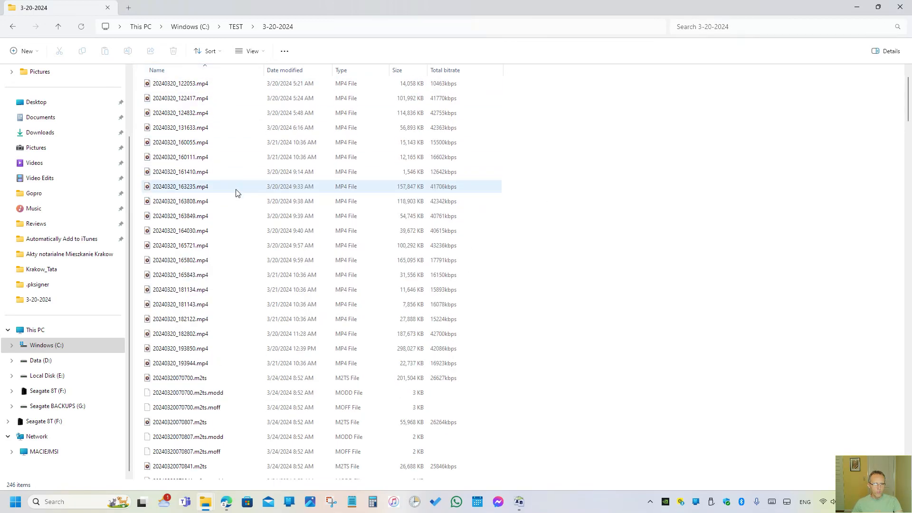
scroll(220, 369, "down", 2)
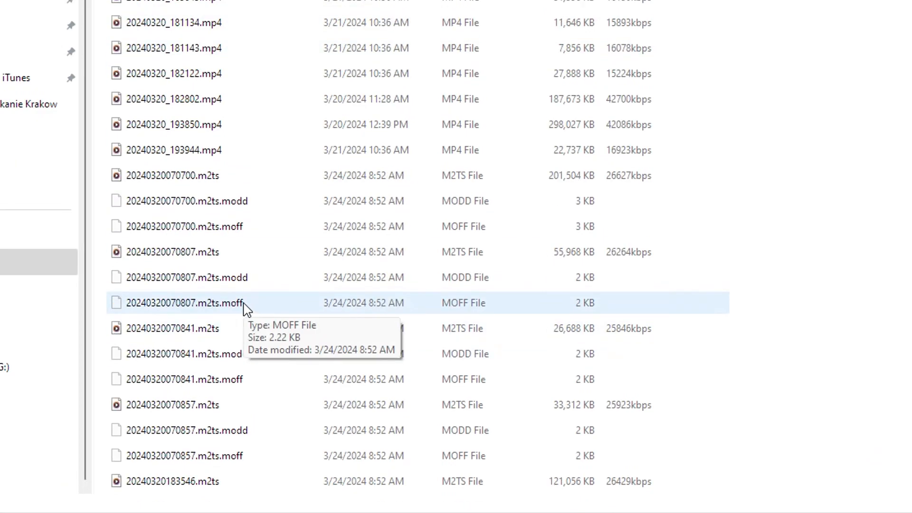
left_click(135, 338)
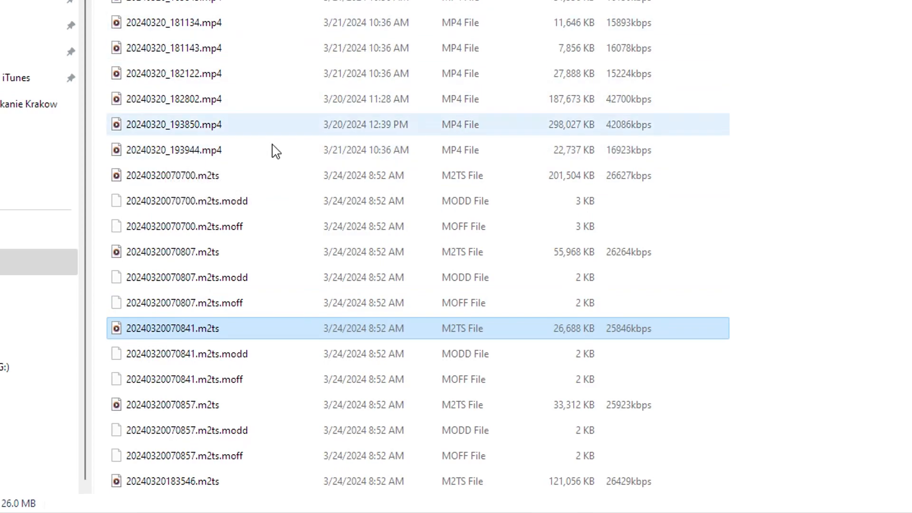
scroll(290, 238, "up", 3)
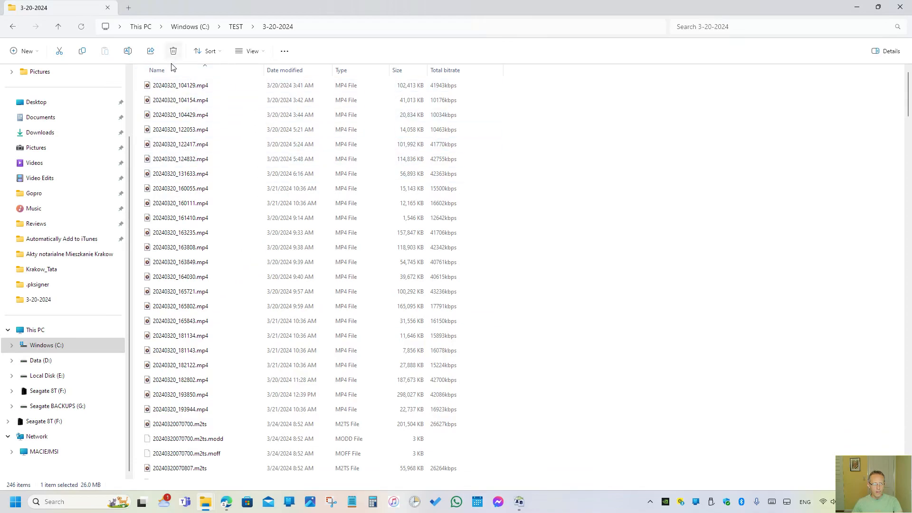
scroll(253, 208, "down", 3)
scroll(255, 250, "down", 2)
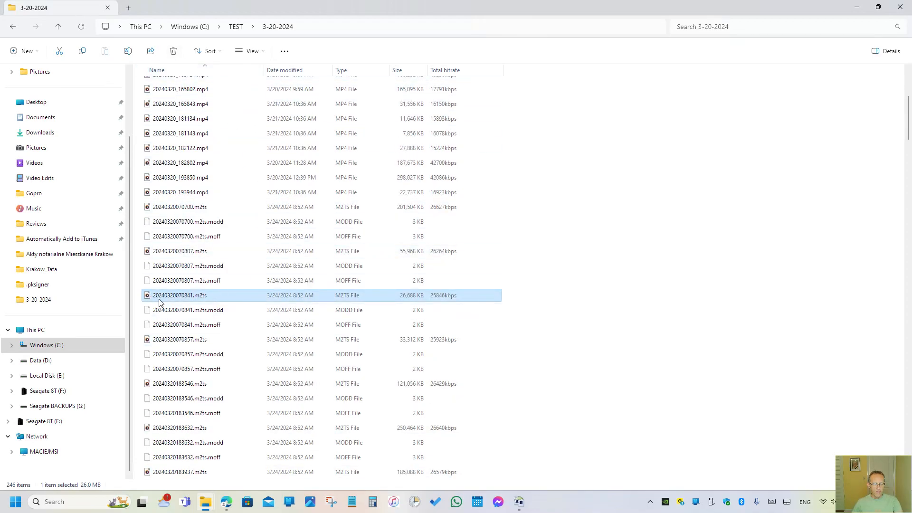
mouse_move(167, 298)
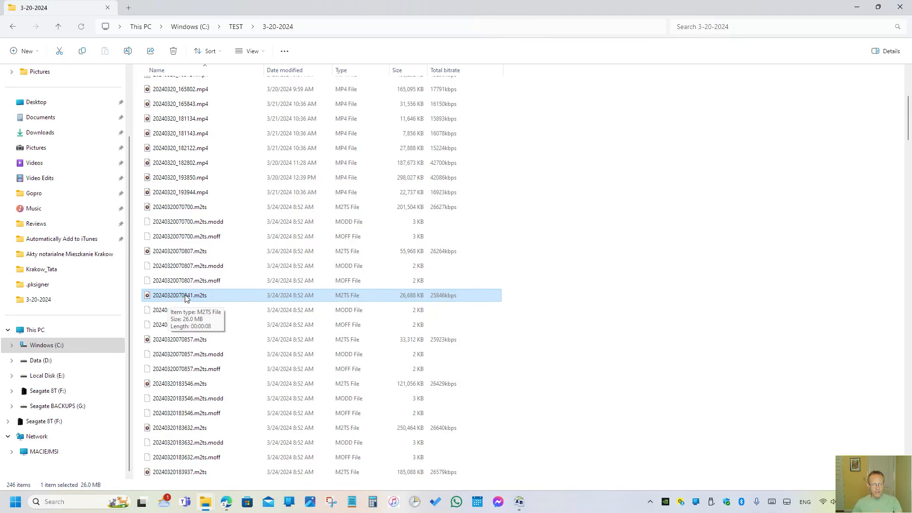
left_click(179, 70)
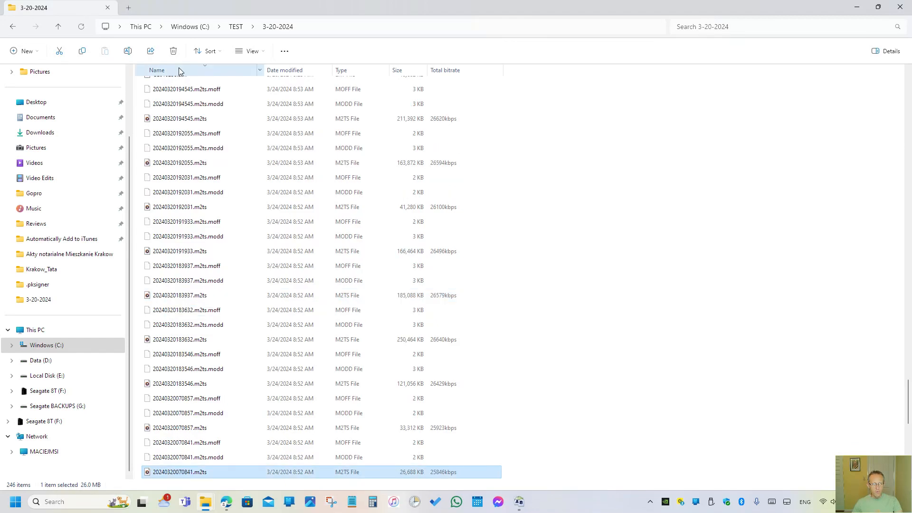
left_click(179, 71)
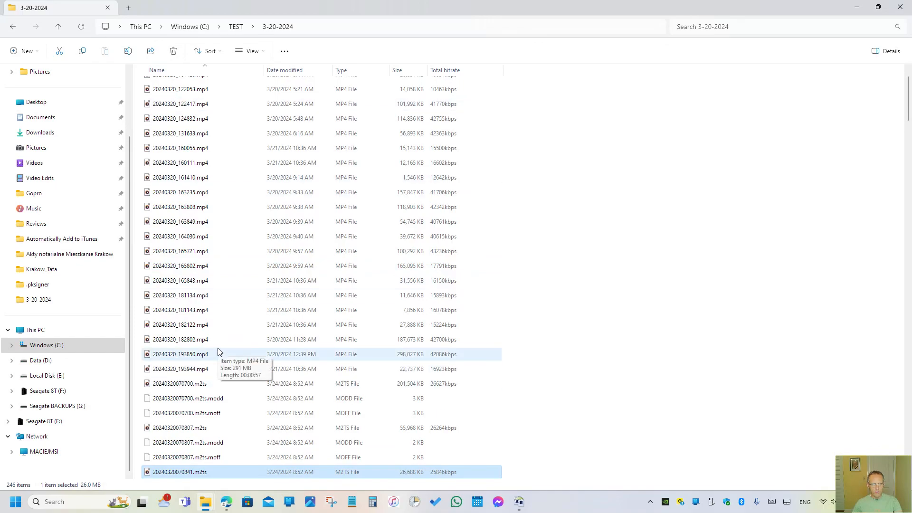
- Switch to Bulk Rename Utility and browse the files of C:\TEST\3-20-2024
left_click(860, 11)
left_click(874, 8)
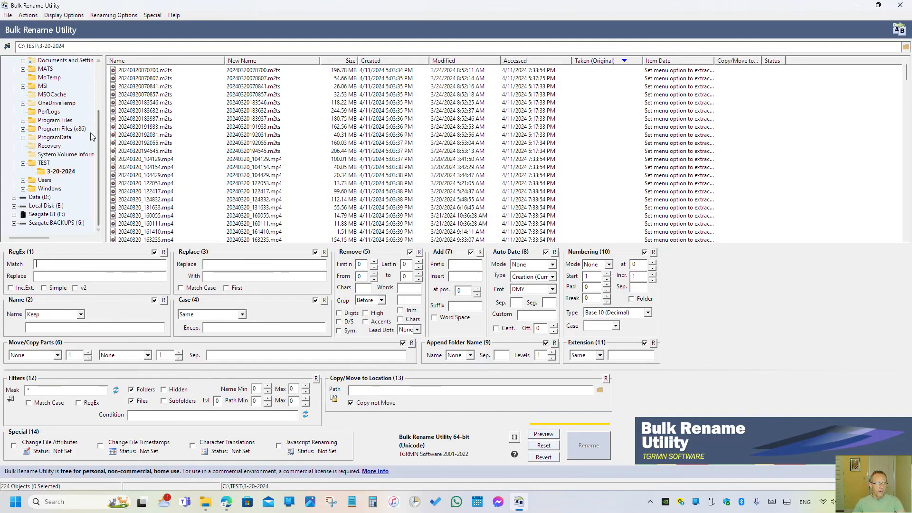
scroll(53, 123, "up", 3)
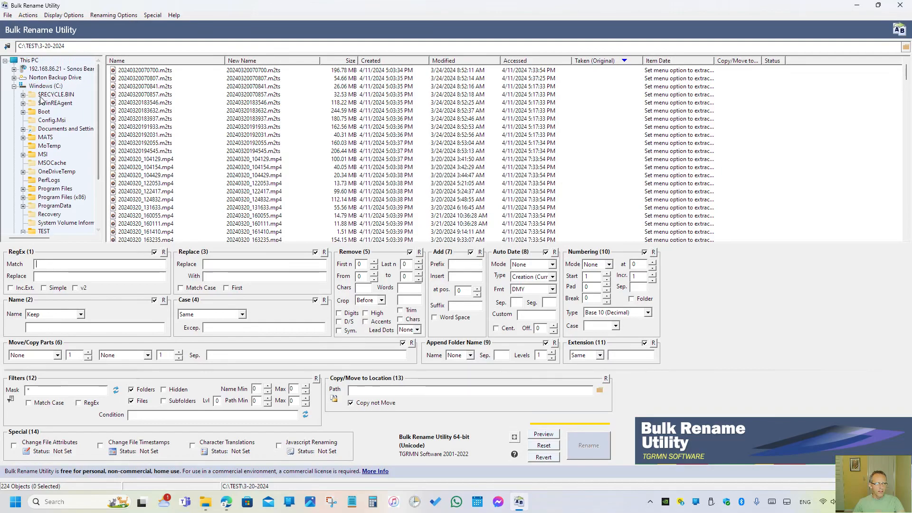
left_click(48, 86)
double_click(127, 128)
double_click(124, 71)
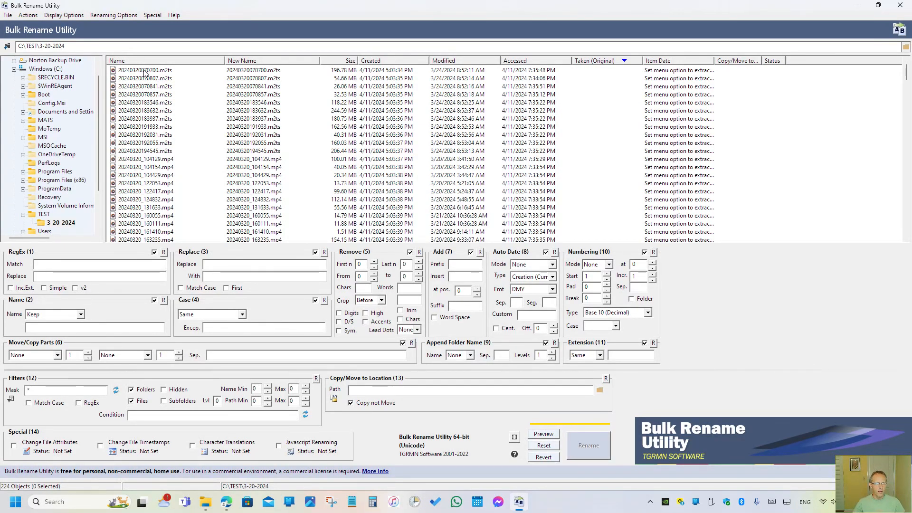
- Select 20240320_104129.mp4 as the sample file for the rename preview and look over the other underscore-named MP4 files
left_click(134, 160)
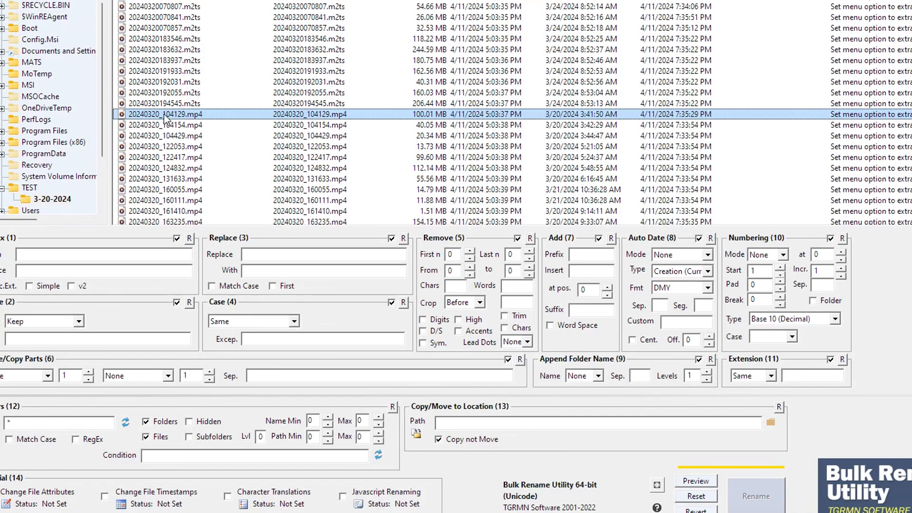
scroll(167, 121, "down", 6)
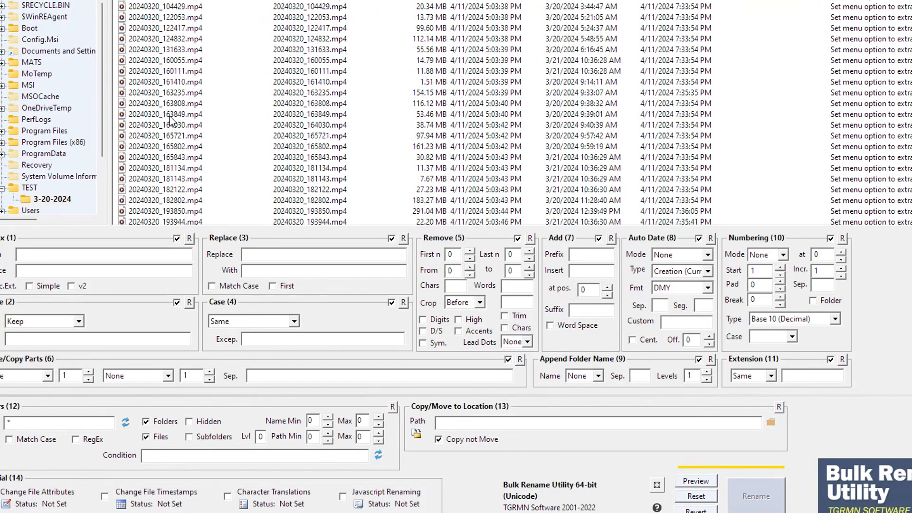
scroll(171, 120, "up", 6)
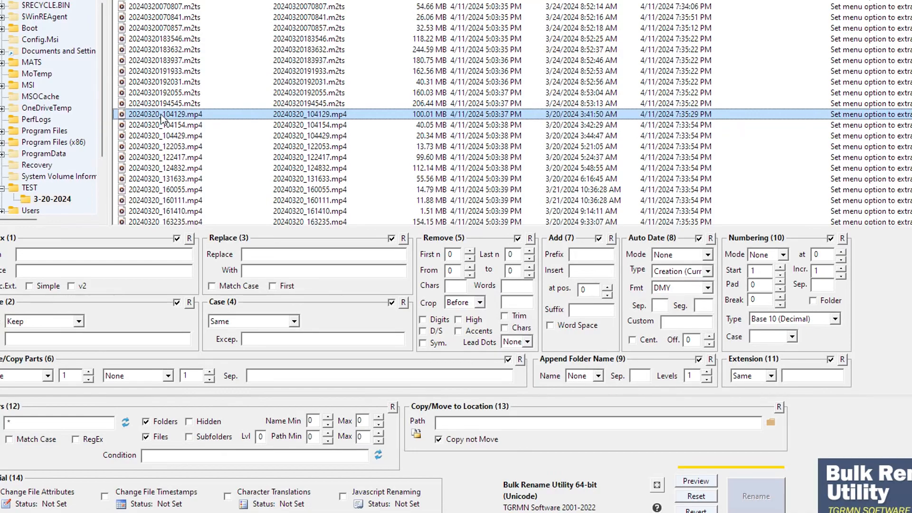
- Try removing the first 8 characters from the selected file's name
double_click(451, 254)
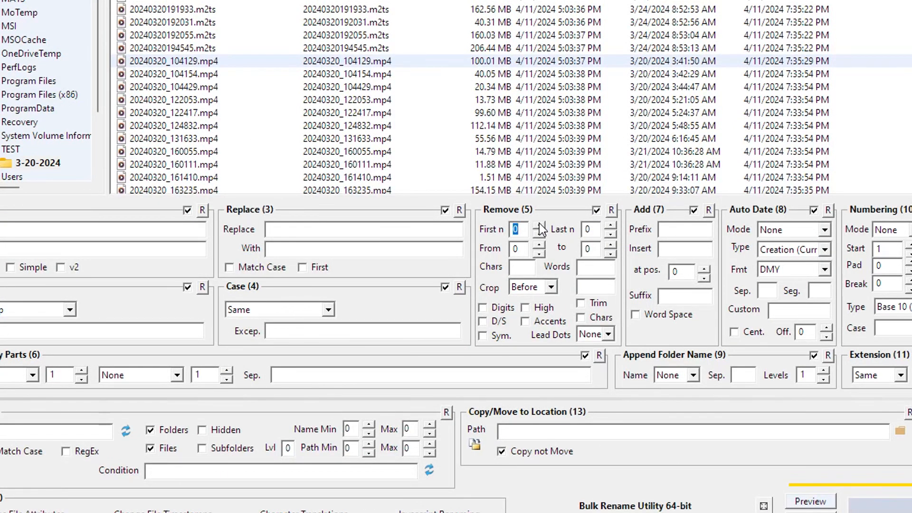
left_click(539, 225)
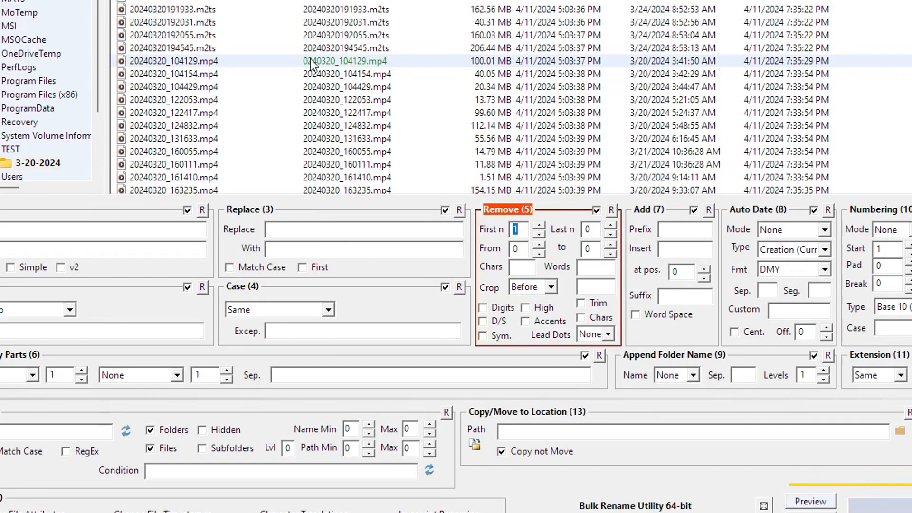
left_click(539, 225)
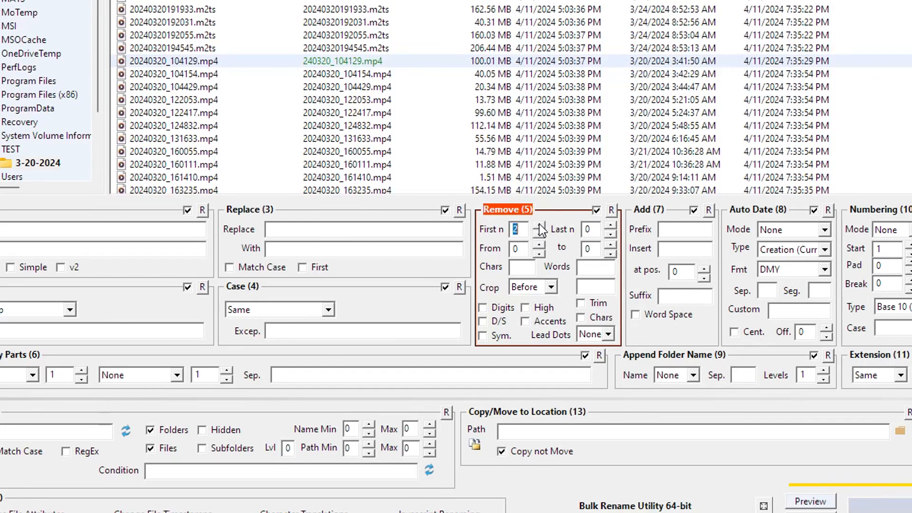
left_click(540, 225)
left_click(539, 225)
left_click(540, 226)
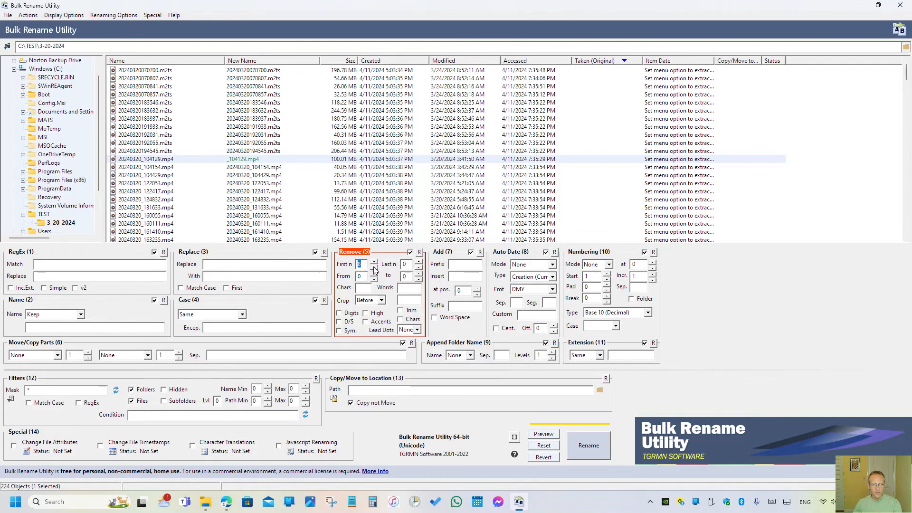
- Drop the removal of the first characters and set the removal range from character 9 to 9 instead
left_click(374, 267)
left_click(374, 267)
left_click(374, 268)
left_click(374, 268)
left_click(374, 267)
left_click(374, 268)
left_click(374, 267)
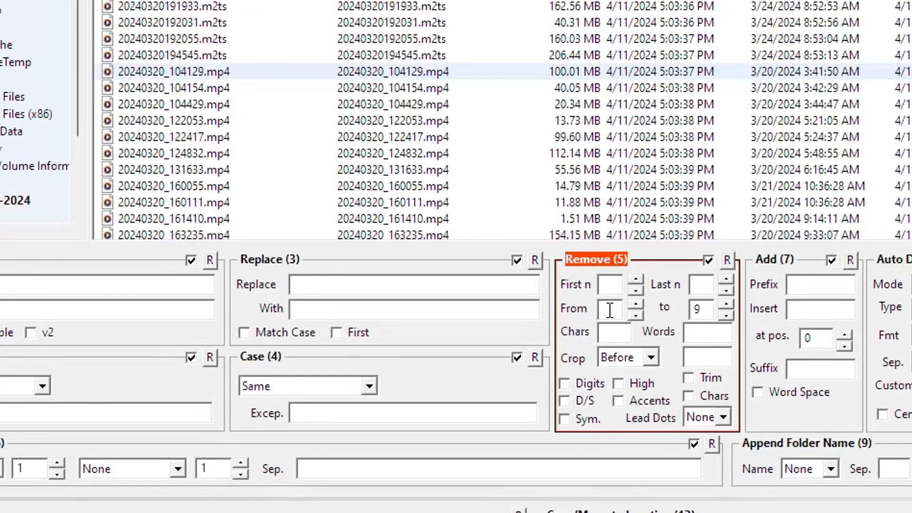
left_click(611, 310)
type("9")
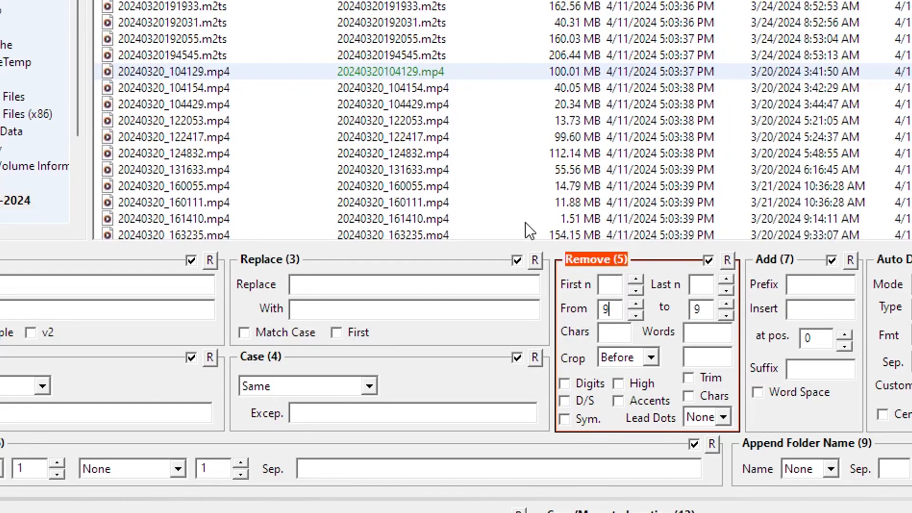
- Switch the Remove (5) section off and on repeatedly to compare the original and new names of the selected file
left_click(708, 261)
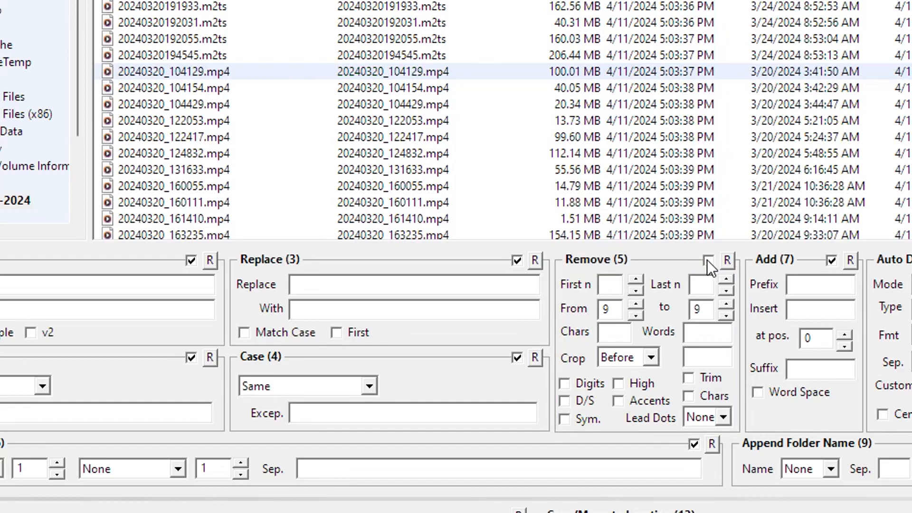
left_click(707, 261)
left_click(707, 261)
left_click(706, 260)
left_click(705, 261)
left_click(705, 260)
left_click(705, 260)
double_click(620, 311)
type("10")
left_click(707, 258)
left_click(707, 259)
left_click(709, 259)
left_click(708, 260)
double_click(616, 315)
left_click_drag(703, 310, 686, 302)
left_click(709, 260)
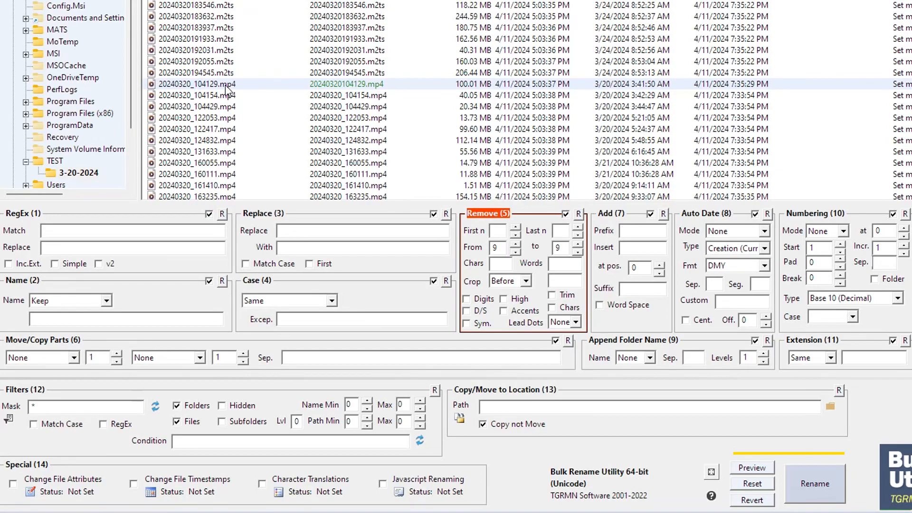
- Select all MP4 files from 20240320_104129.mp4 through 20240320_193944.mp4 and check their new names
scroll(227, 91, "down", 4)
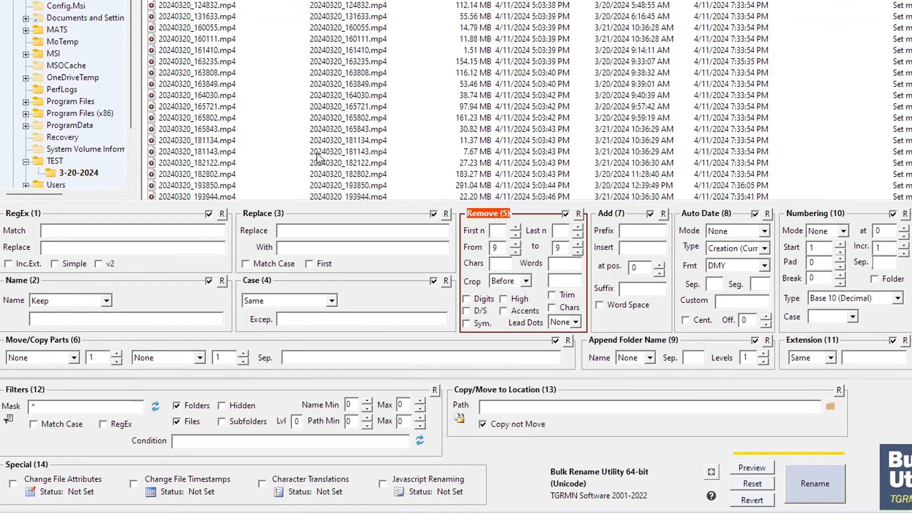
scroll(317, 156, "down", 2)
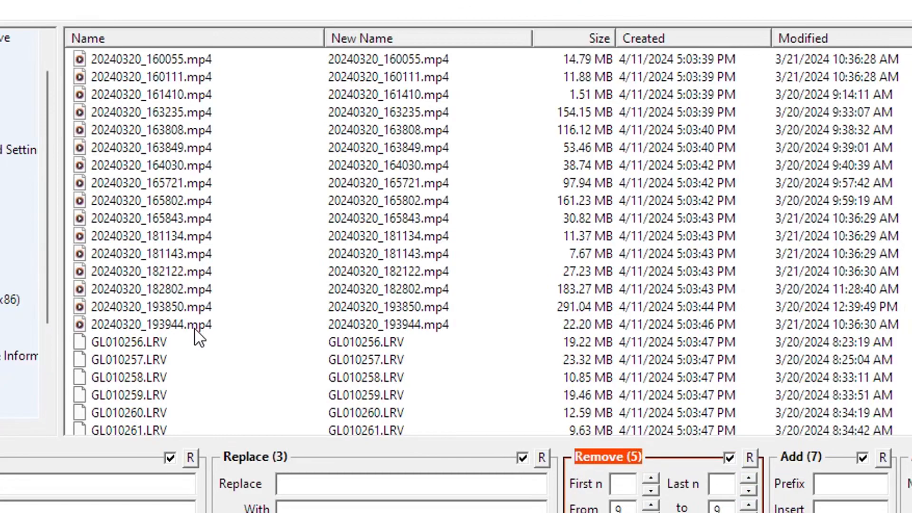
left_click(225, 132, "shift")
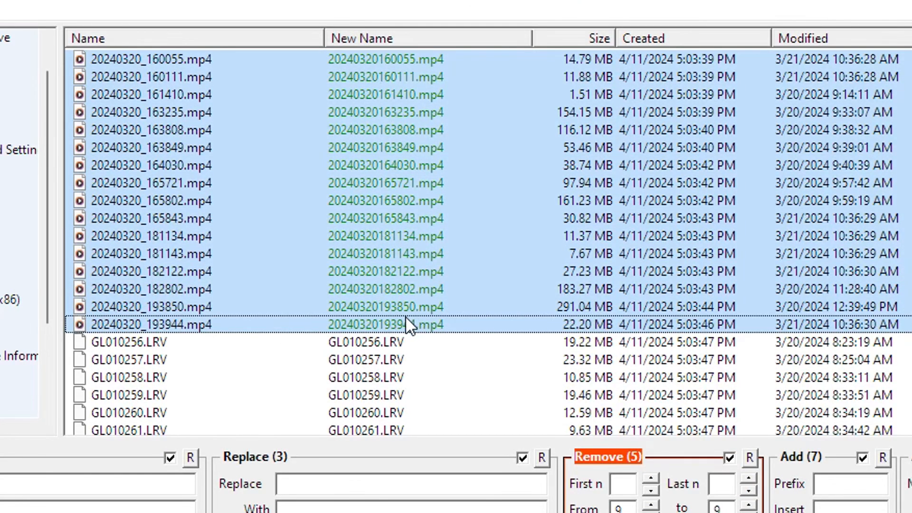
scroll(399, 325, "up", 4)
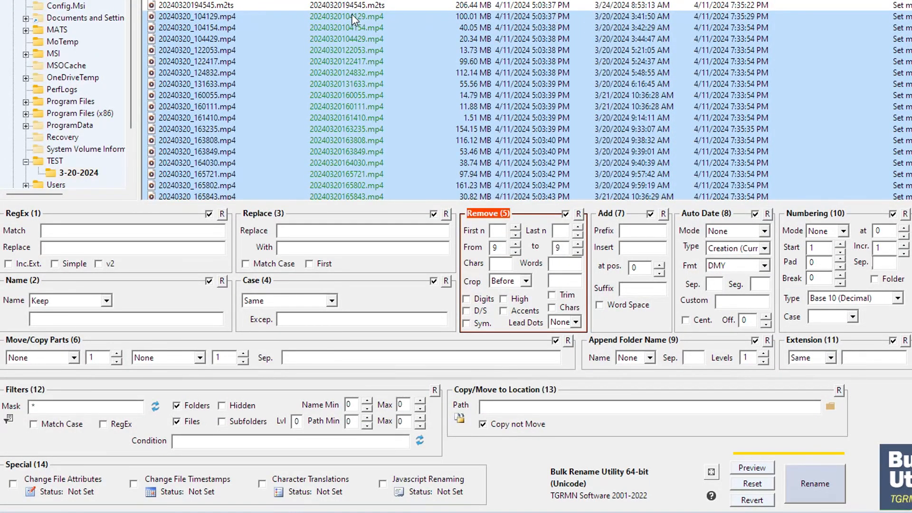
scroll(353, 182, "down", 4)
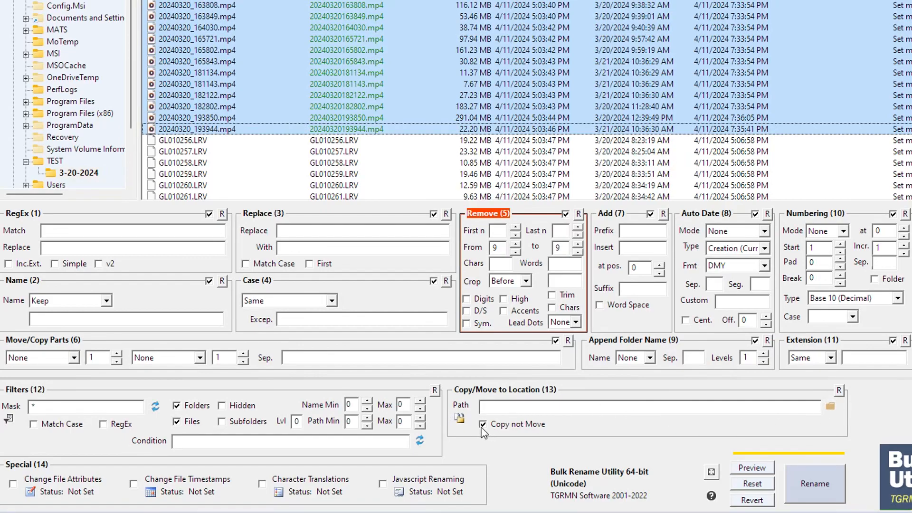
- Browse for the copy location of the renamed files and select the TEST folder on the Windows (C:) drive
left_click(830, 407)
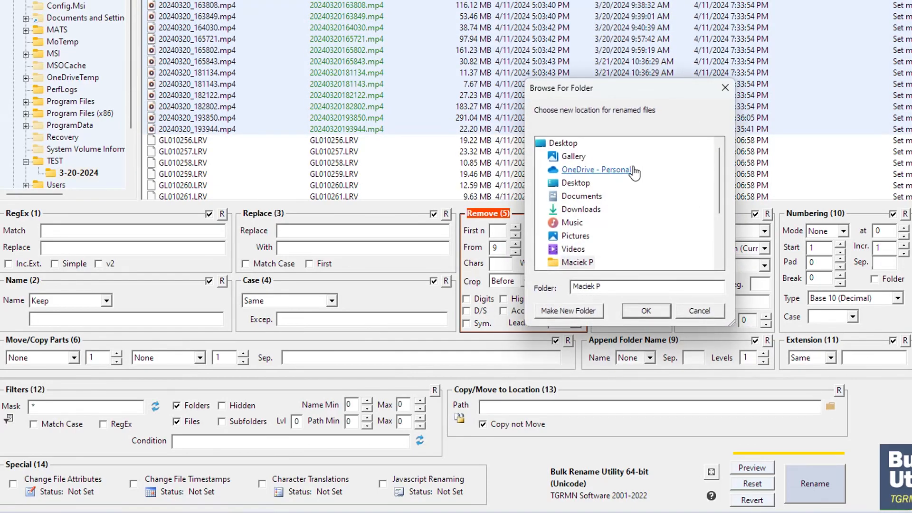
scroll(650, 259, "down", 2)
scroll(633, 249, "up", 2)
scroll(611, 219, "down", 2)
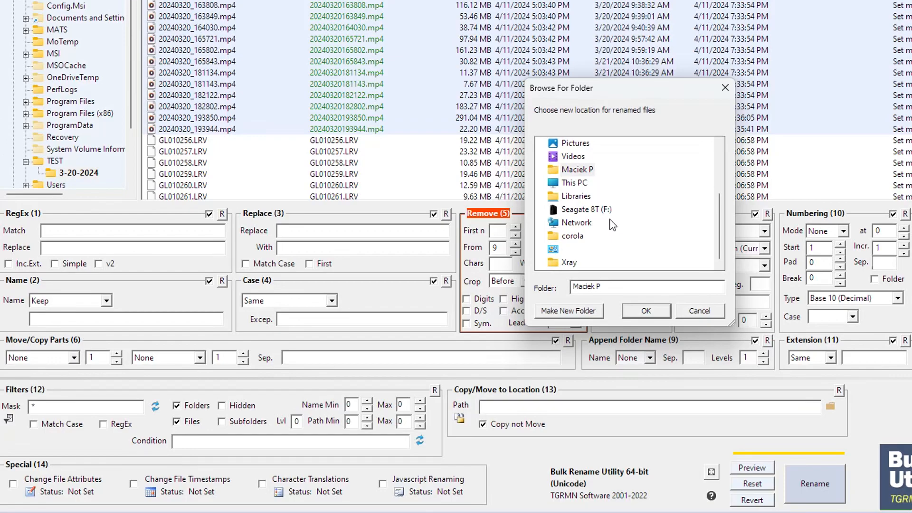
left_click(576, 182)
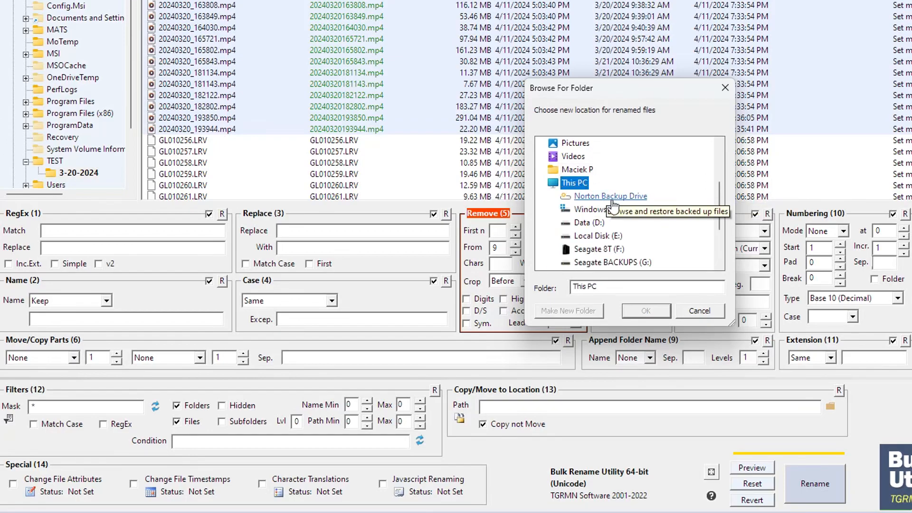
left_click(598, 210)
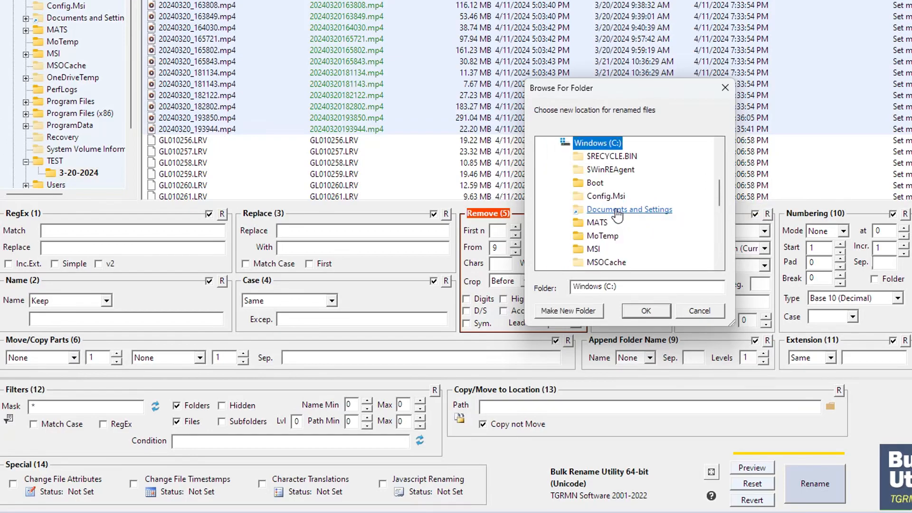
scroll(664, 249, "down", 4)
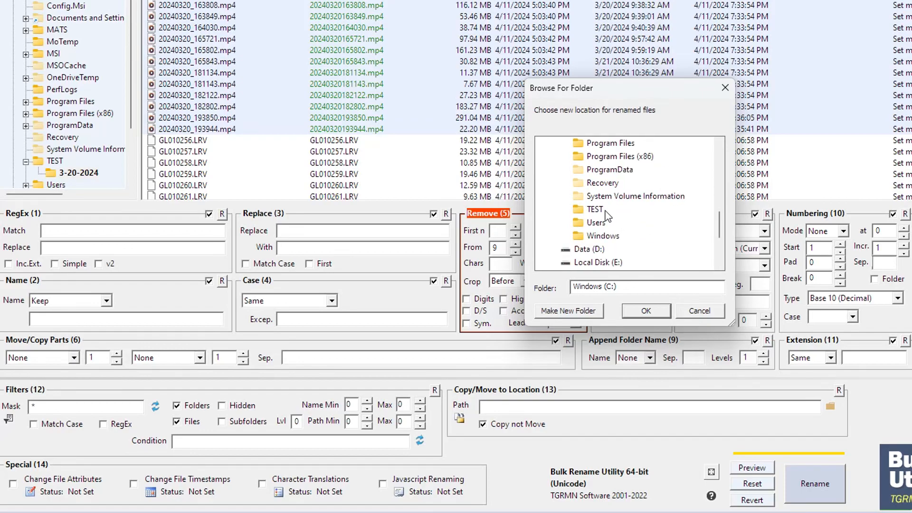
left_click(601, 213)
scroll(596, 262, "down", 2)
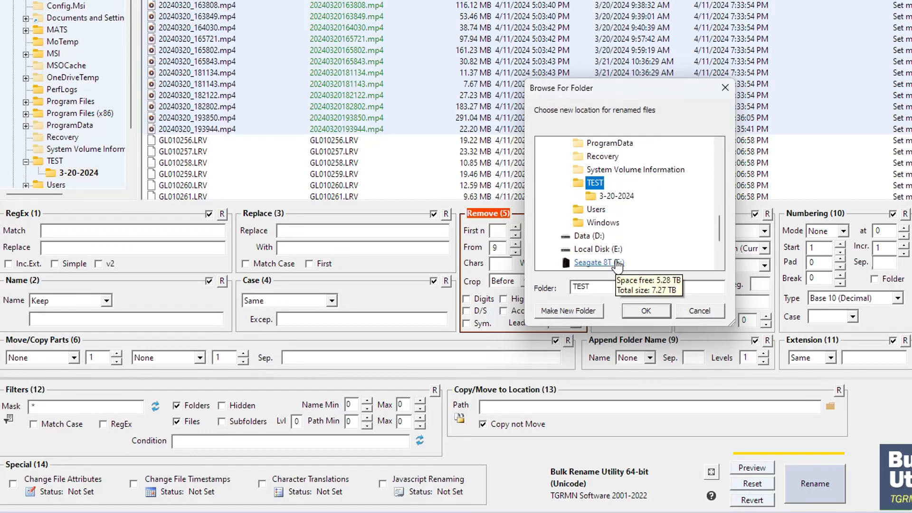
- Create a folder named done inside TEST and set it as the location for the renamed copies
left_click(585, 312)
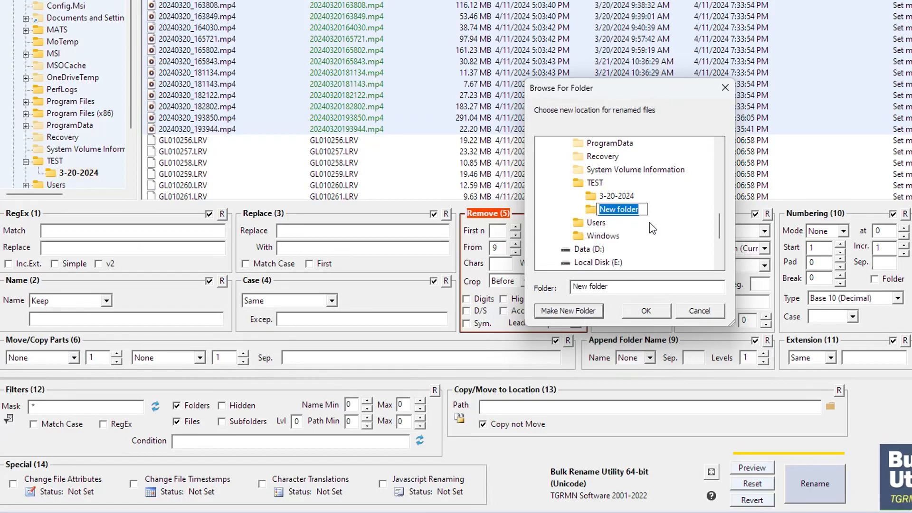
type("done")
key("Return")
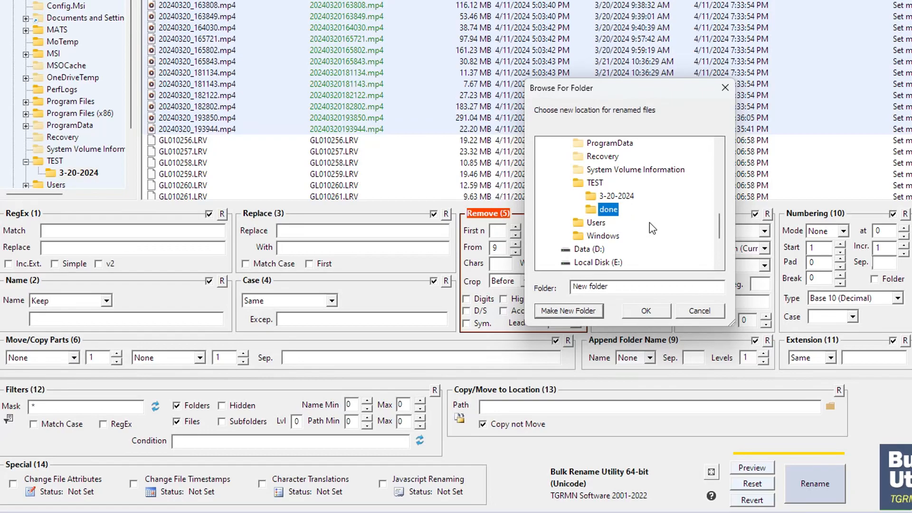
left_click(641, 307)
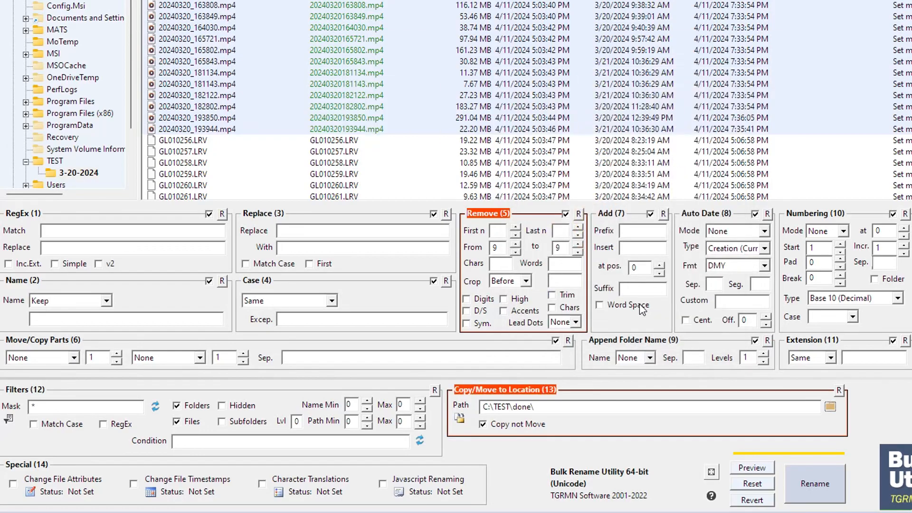
- Run the rename on the selected MP4 files, accept the warning and close the completion message
left_click(815, 494)
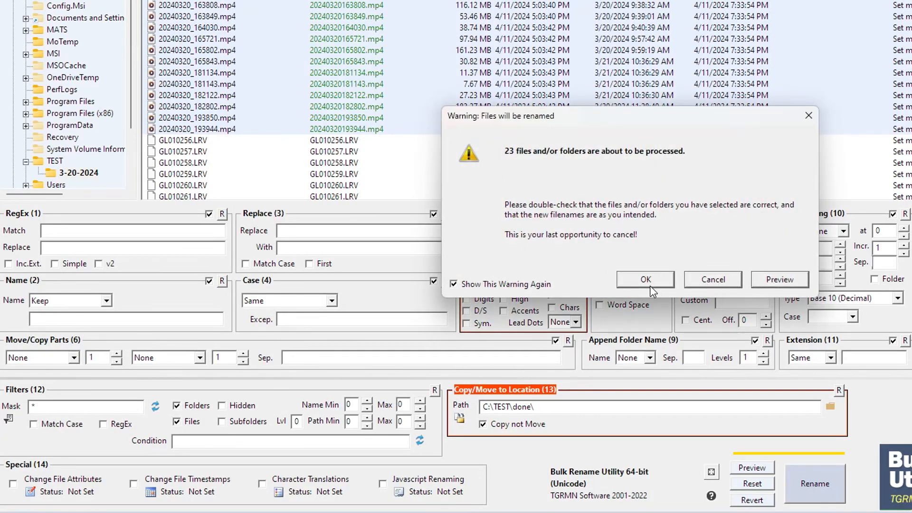
left_click(648, 282)
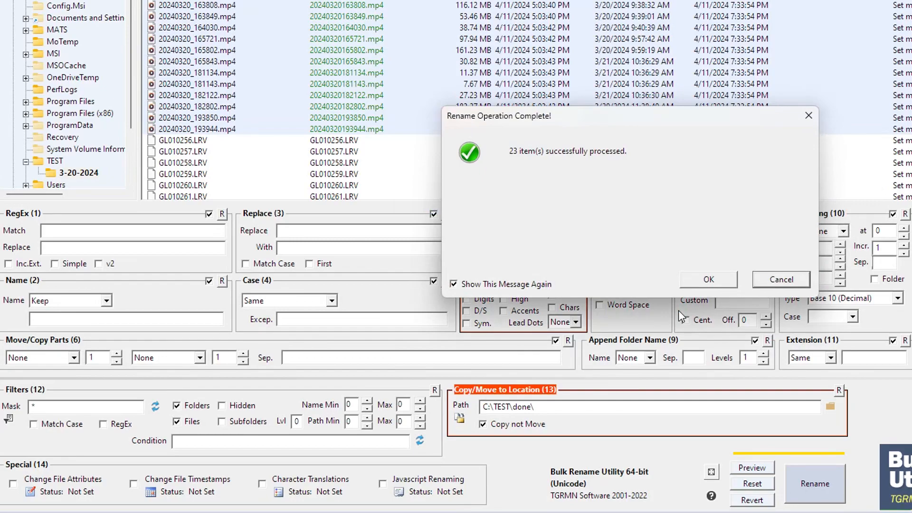
left_click(722, 276)
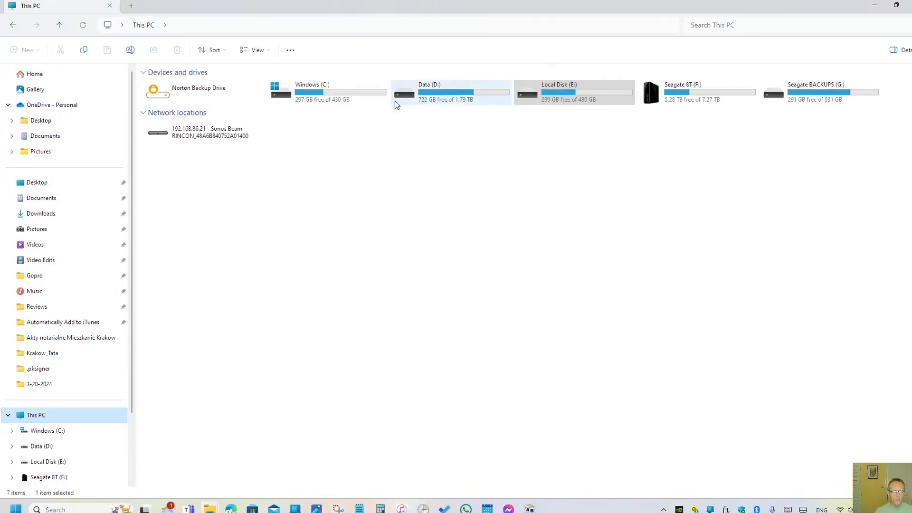
- Switch to File Explorer and open the C:\TEST\done folder to examine the renamed copies
double_click(335, 95)
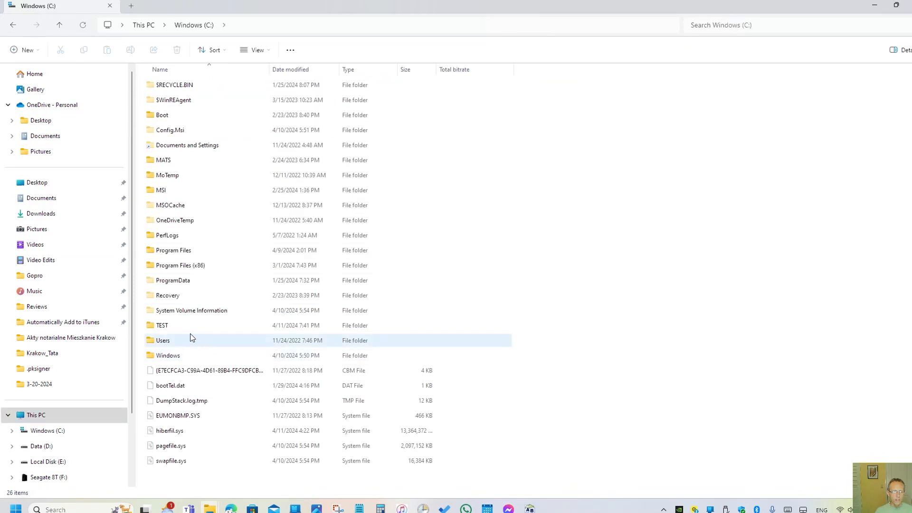
double_click(173, 326)
double_click(169, 102)
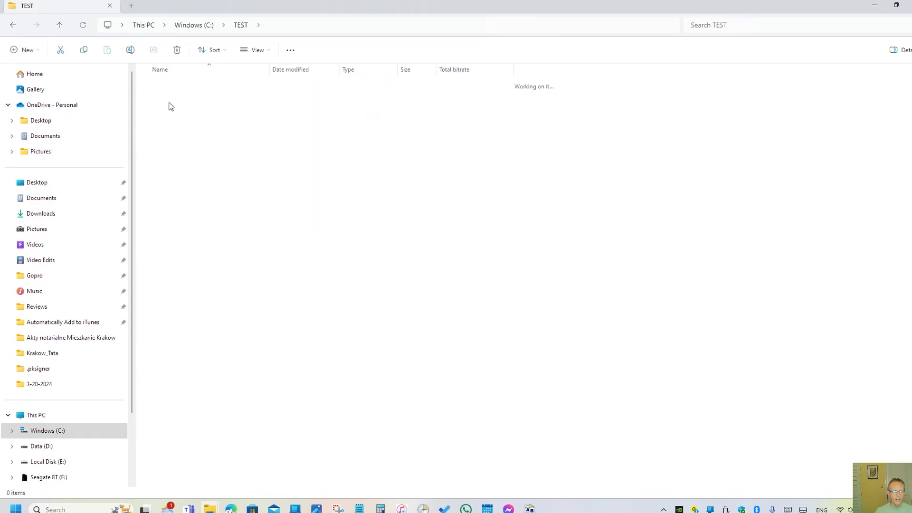
left_click_drag(252, 76, 257, 75)
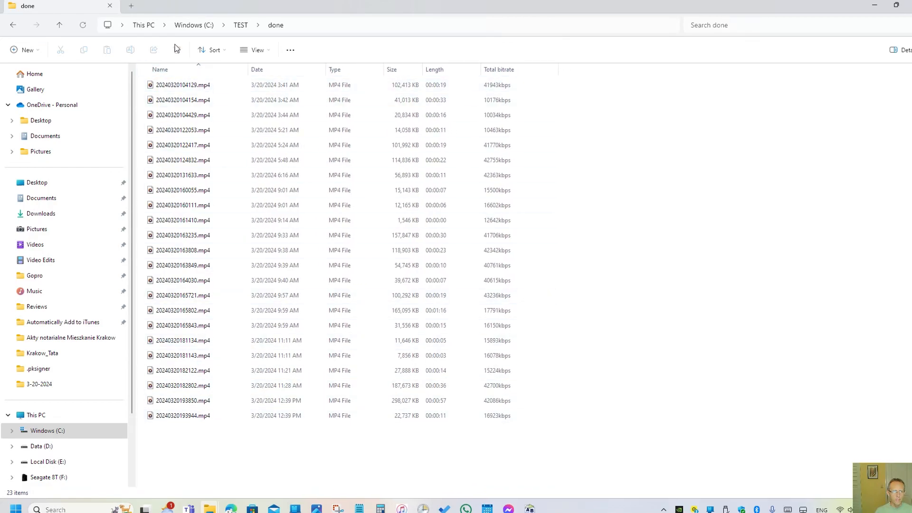
- Arrange the 3-20-2024 and done folder windows side by side and compare their MP4 file names
left_click_drag(183, 6, 655, 18)
mouse_move(214, 509)
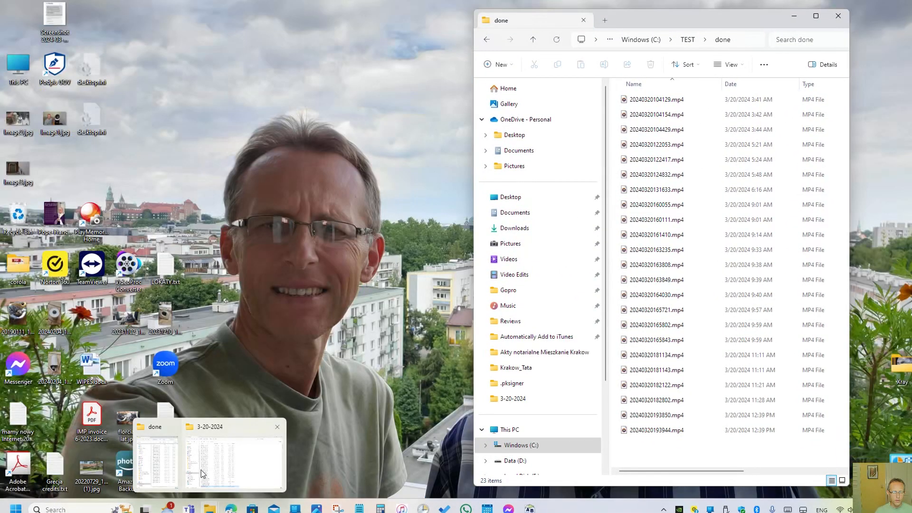
left_click(223, 456)
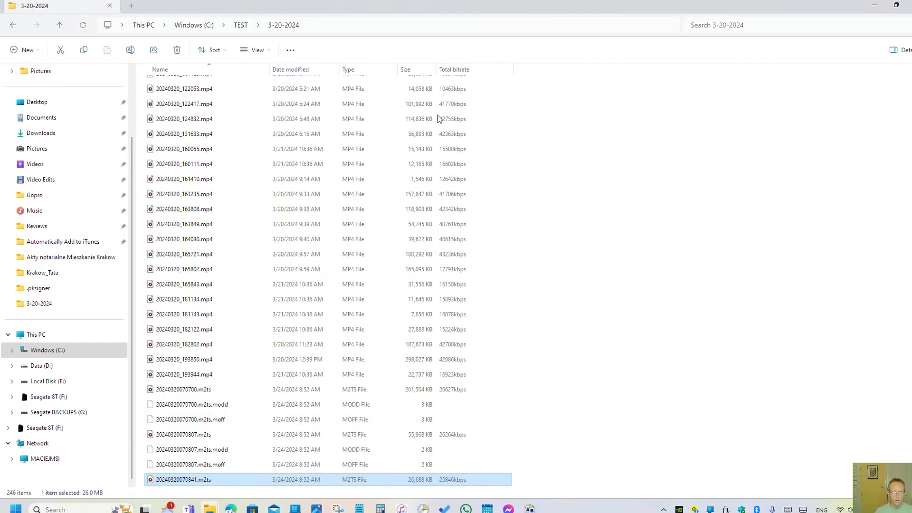
left_click_drag(423, 5, 2, 75)
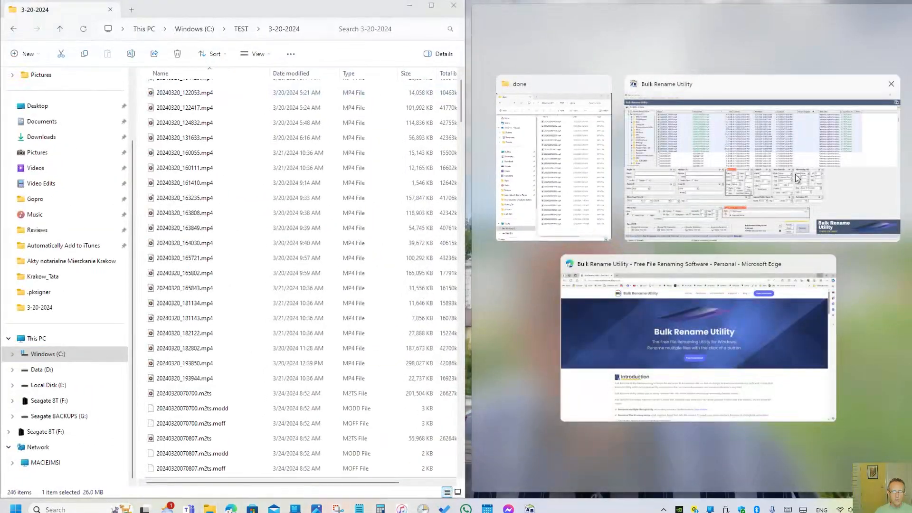
left_click(570, 205)
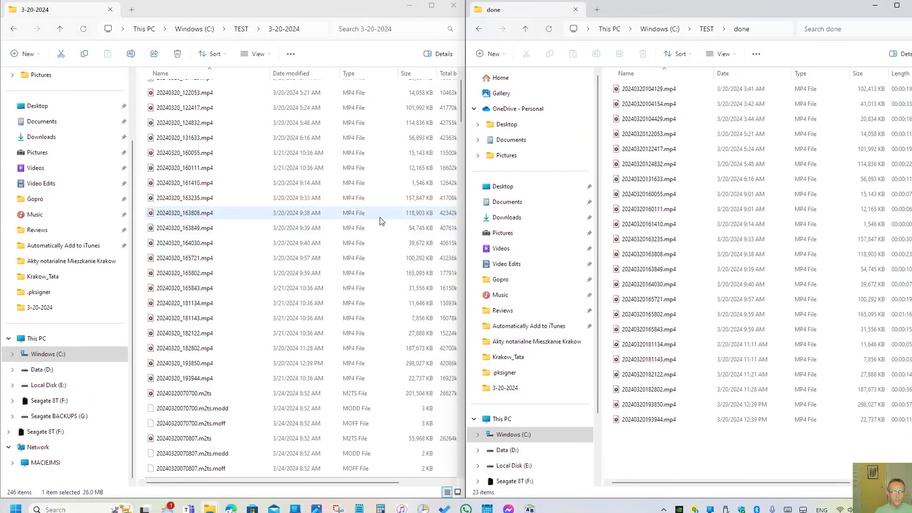
scroll(239, 225, "up", 1)
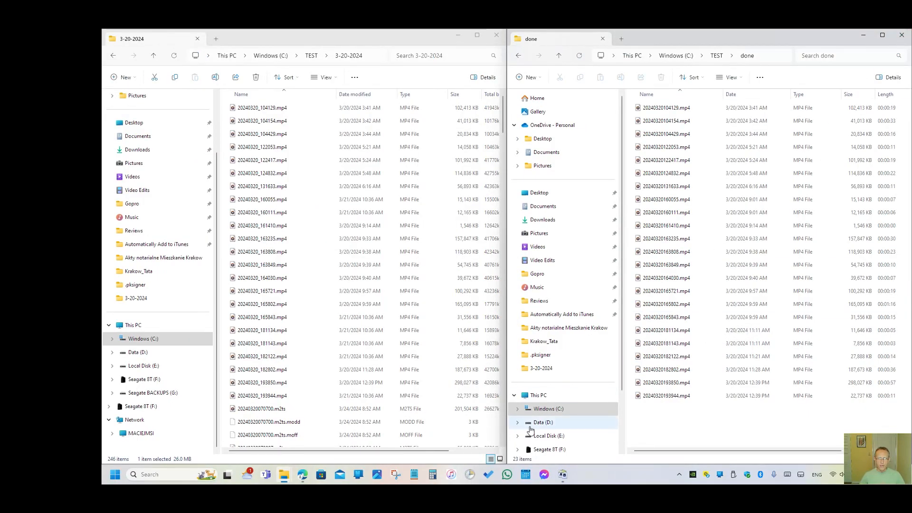
- Switch back to Bulk Rename Utility, select GL010256.LRV and turn off the Remove (5) section
mouse_move(563, 474)
left_click(551, 425)
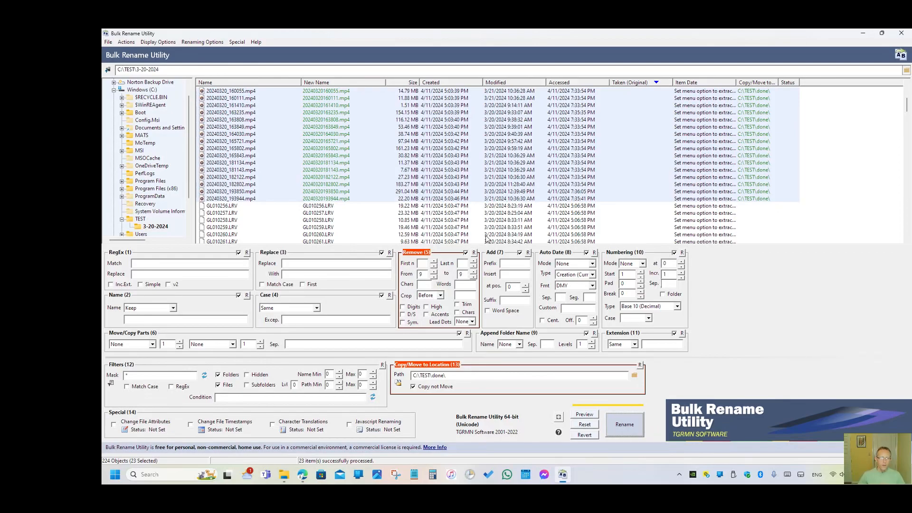
left_click(291, 178)
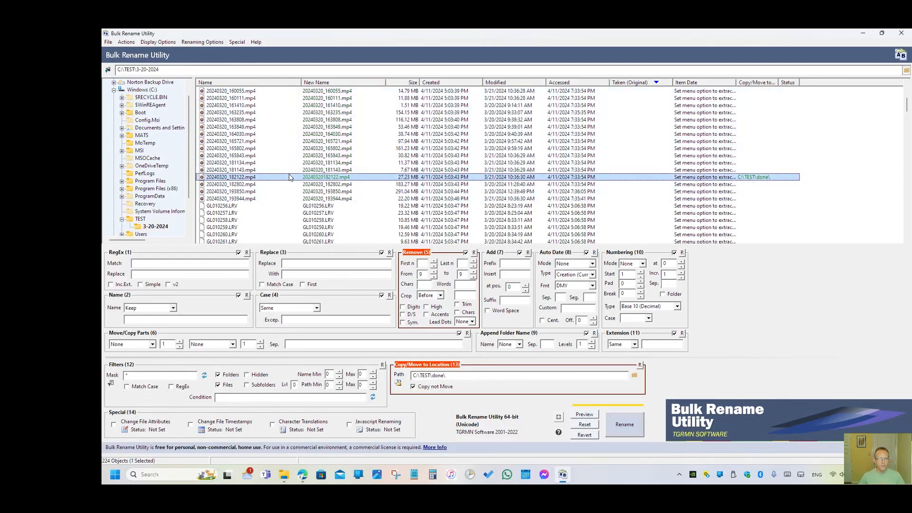
left_click(221, 206)
scroll(221, 207, "down", 1)
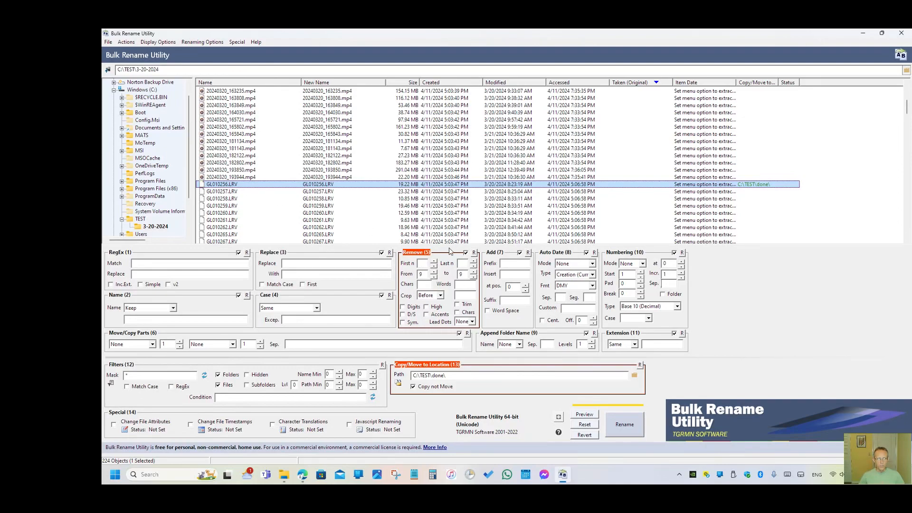
left_click(466, 253)
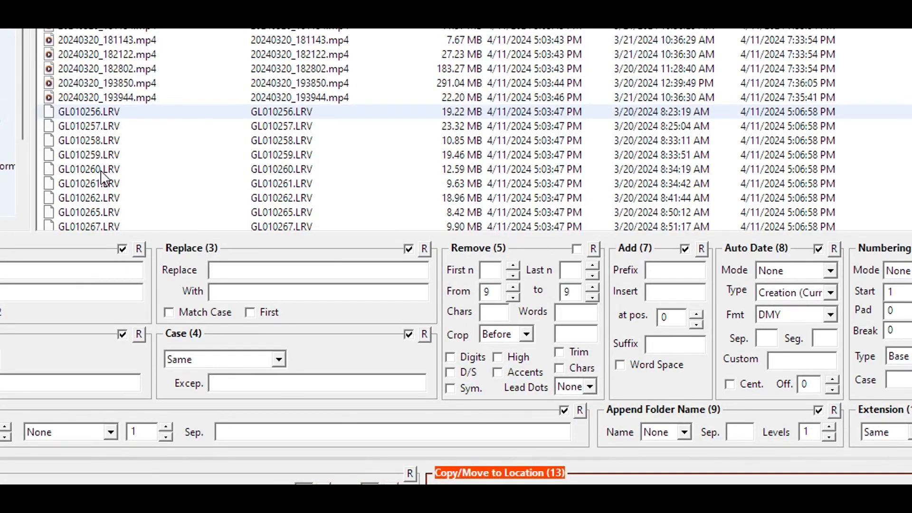
- Select the files GL010256.LRV through GL010261.LRV and set the Auto Date (8) mode to Prefix
left_click_drag(99, 189, 164, 112)
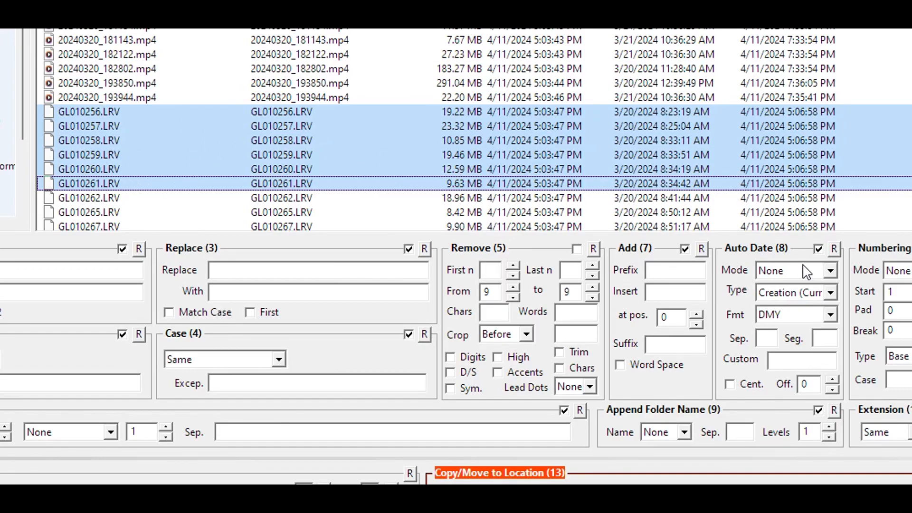
left_click(832, 272)
left_click(833, 273)
left_click(833, 273)
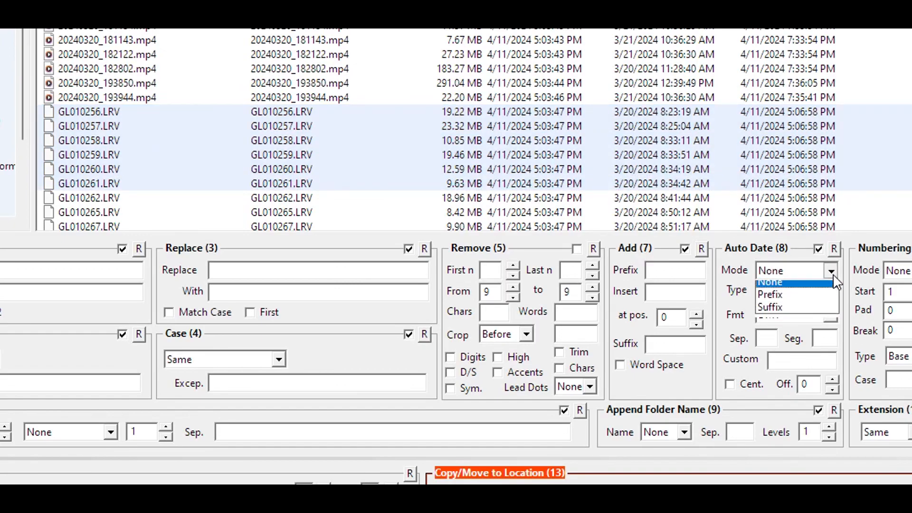
left_click(820, 301)
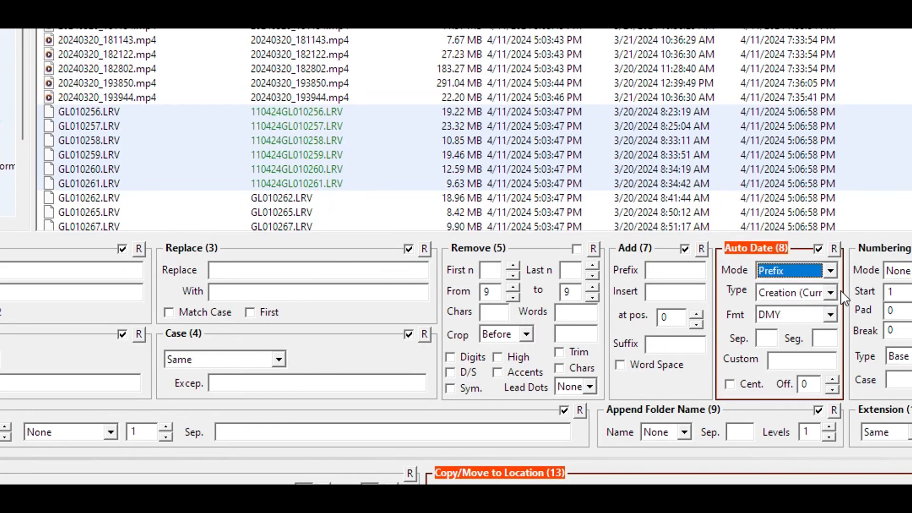
- Try Creation (New) as the Auto Date type, settle on Modified (Curr.), and set the date format to YMD HMS
left_click(832, 292)
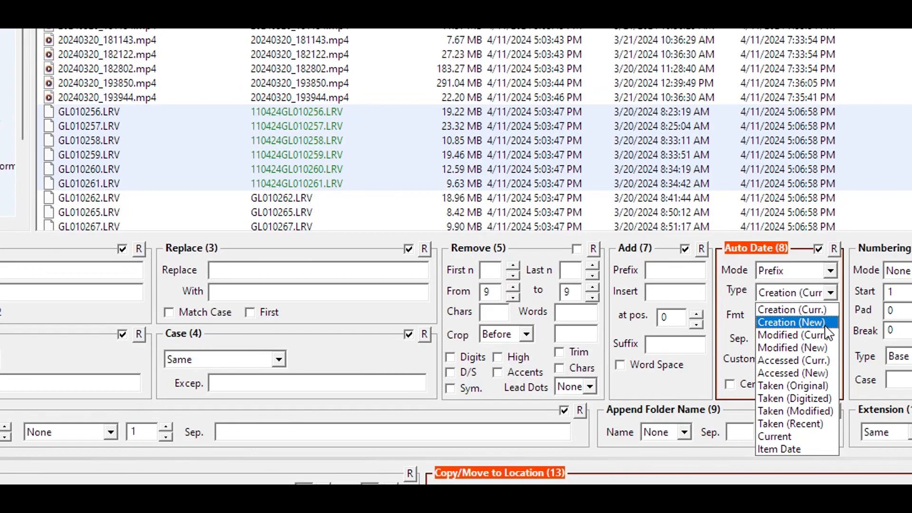
left_click(826, 326)
left_click(830, 293)
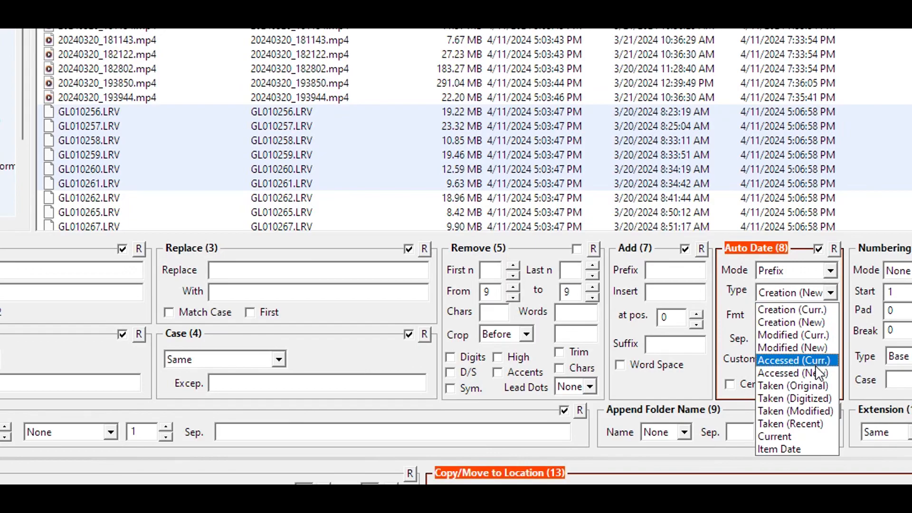
left_click(828, 336)
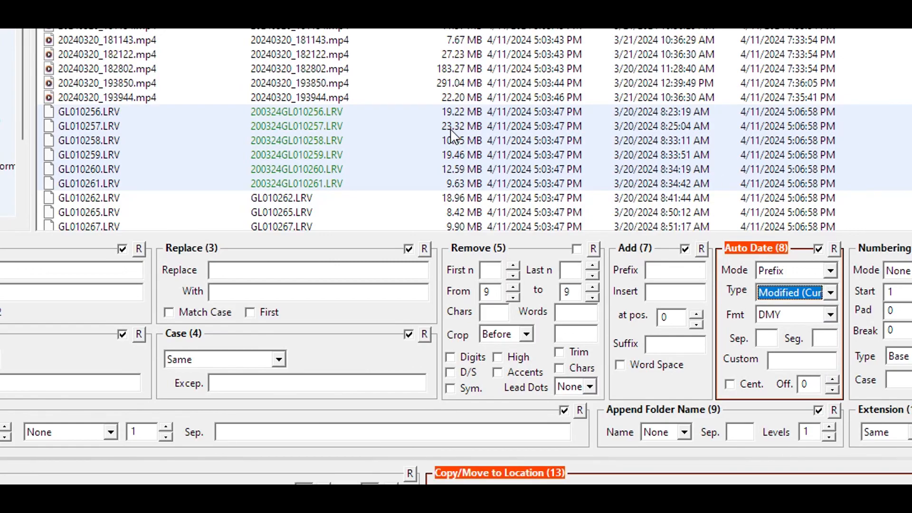
left_click(829, 314)
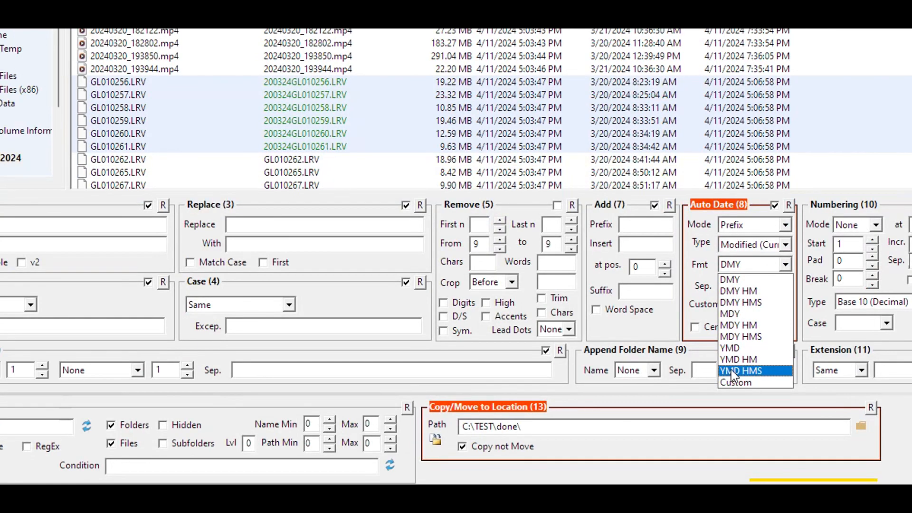
left_click(762, 370)
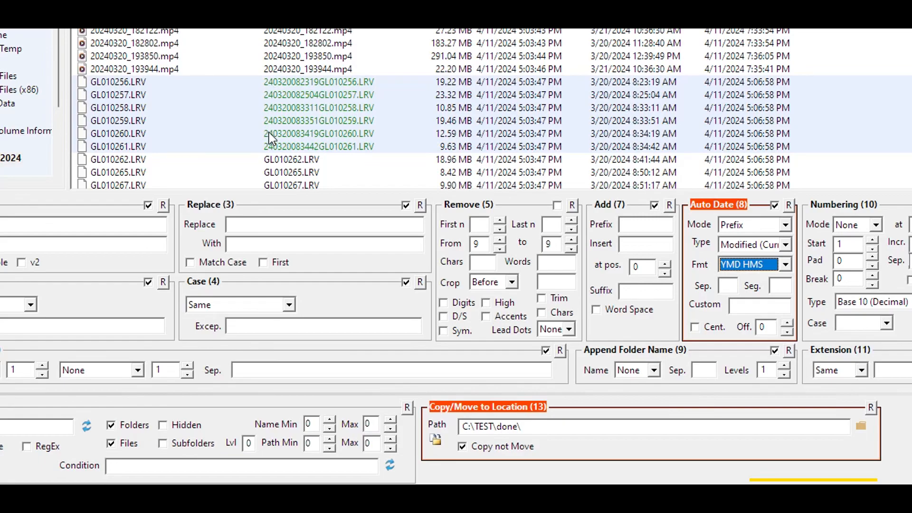
- Select GL010256.LRV through GL010261.LRV and run the rename, copying them with date-time prefixes into C:\TEST\done
left_click(268, 85)
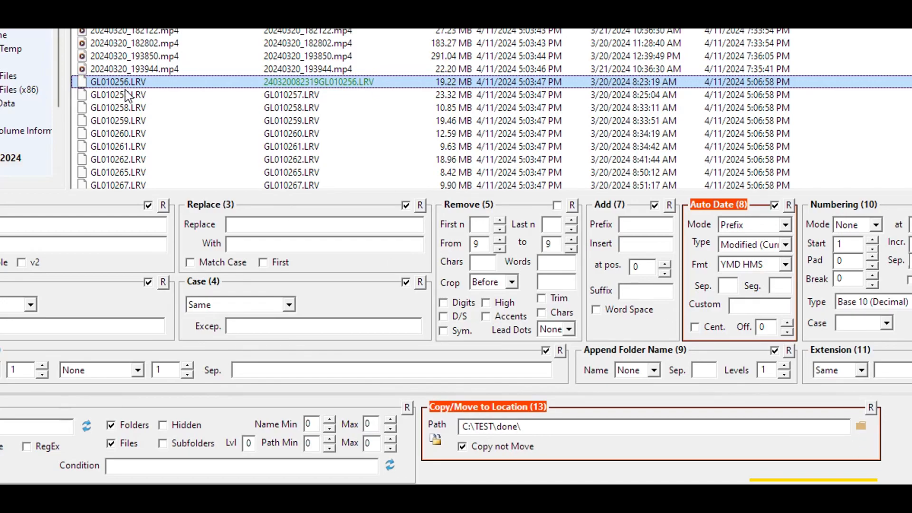
left_click(115, 147, "shift")
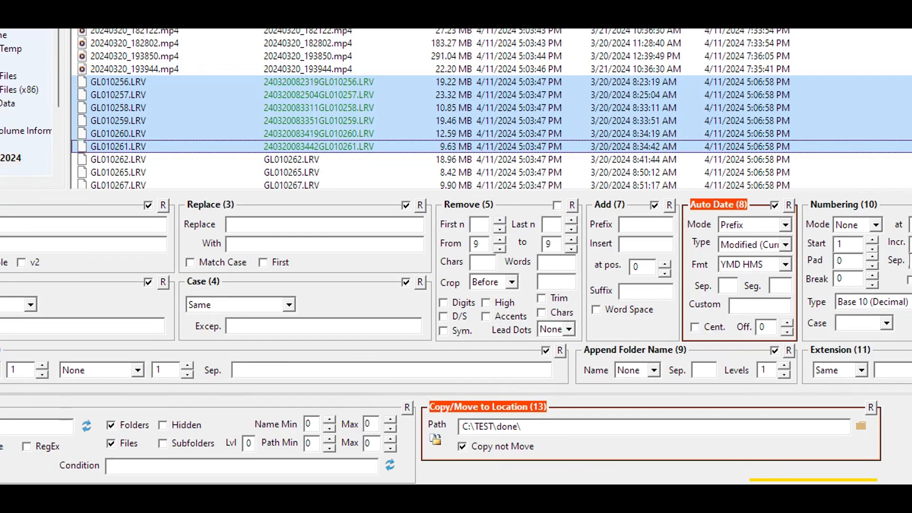
key("ctrl+r")
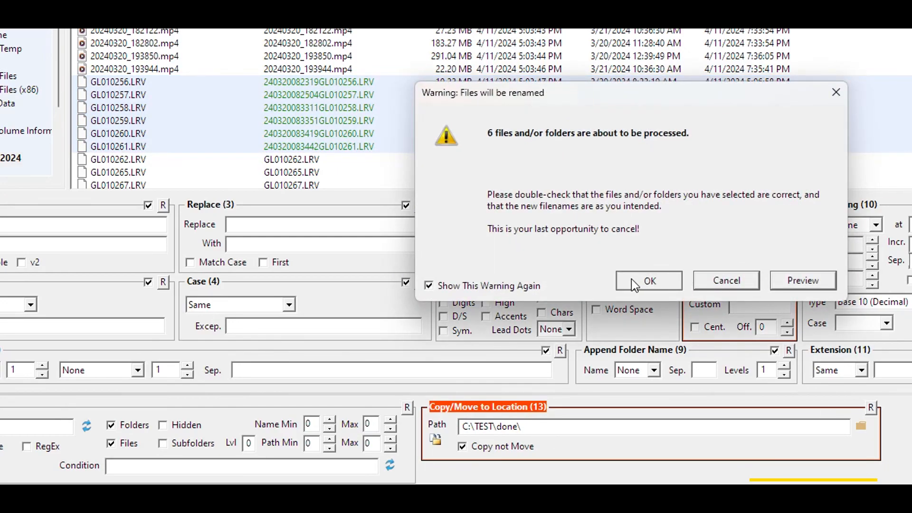
left_click(631, 278)
left_click(719, 276)
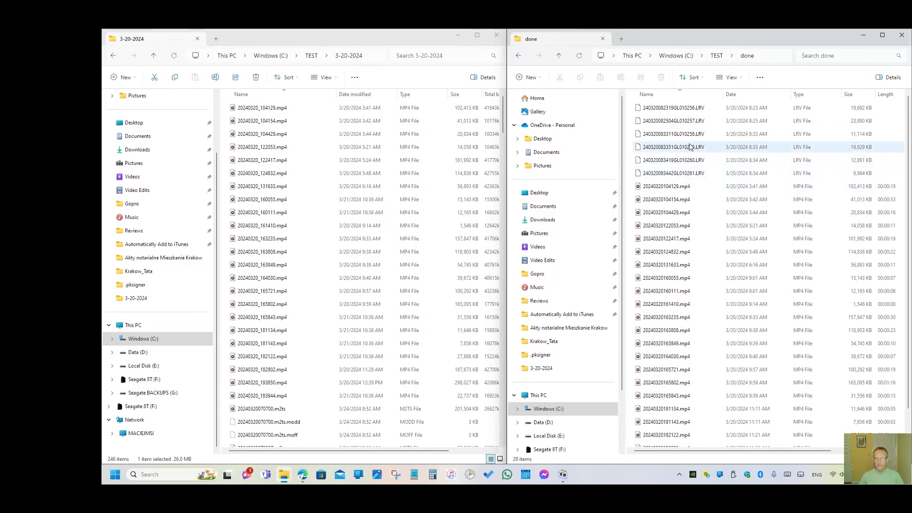
- Check the first date-prefixed LRV copy in the done folder in File Explorer, and return to Bulk Rename Utility
left_click(666, 108)
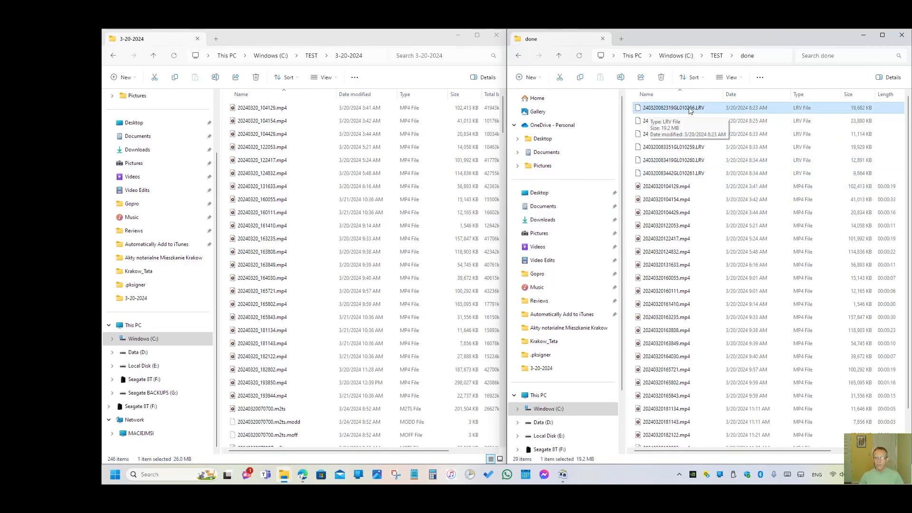
left_click(563, 474)
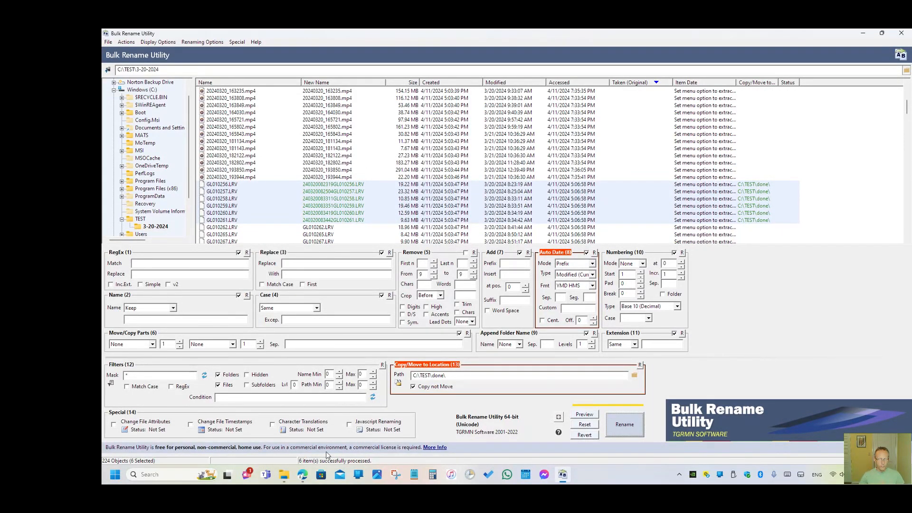
- Switch to Microsoft Edge and check the web address of the open Bulk Rename Utility home page
left_click(303, 474)
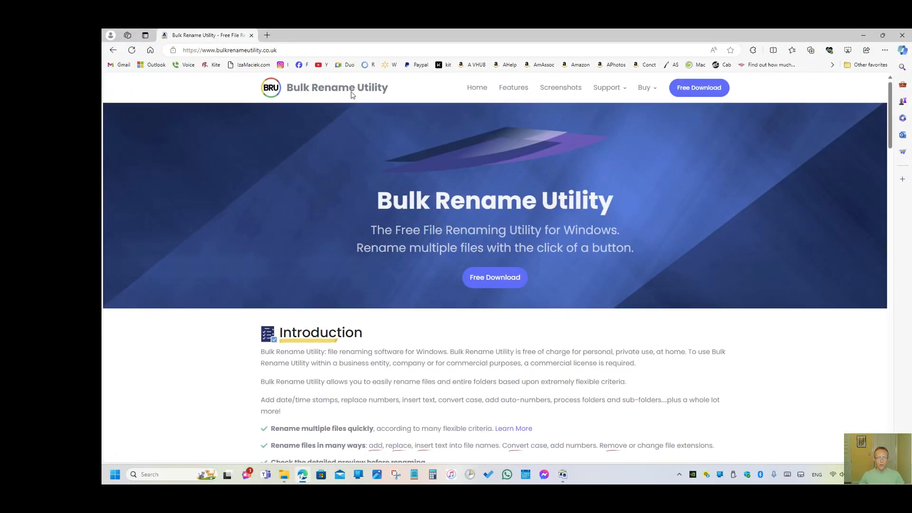
left_click(297, 46)
left_click(301, 46)
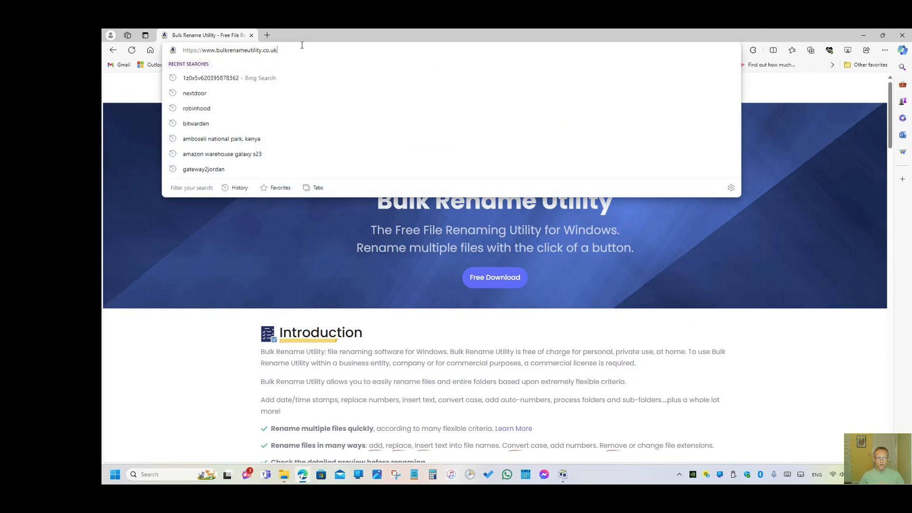
left_click(325, 36)
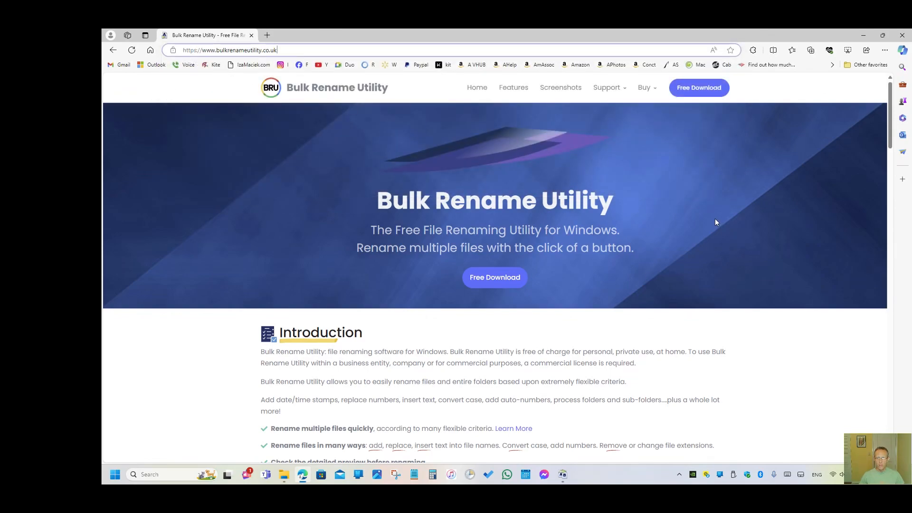